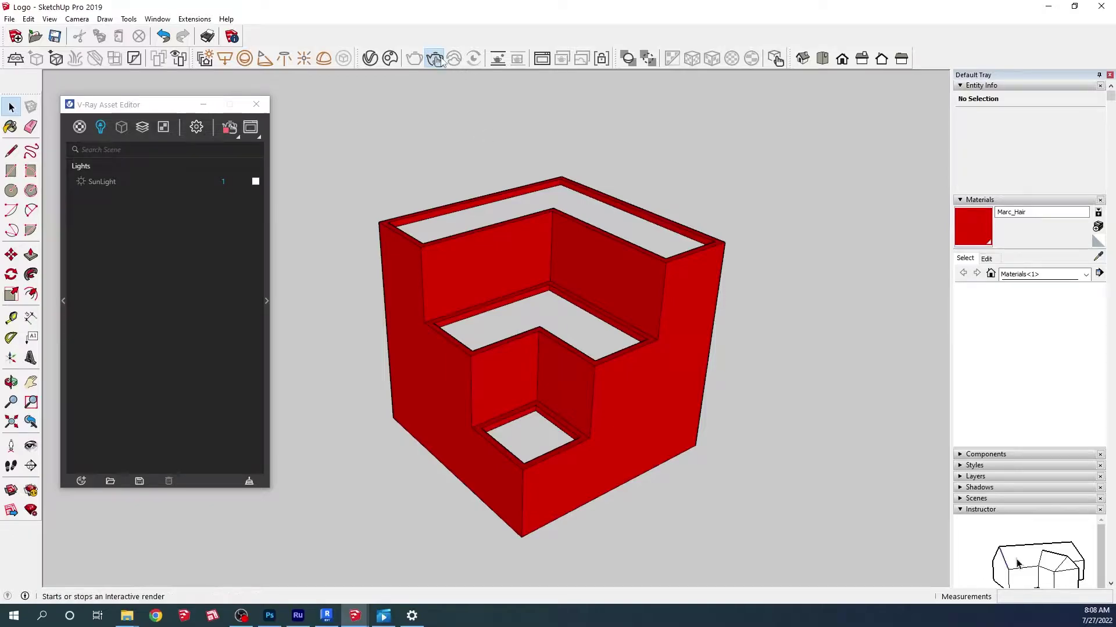
# Step: Start an interactive V-Ray render of the red cube and show the Asset Editor's render settings
pyautogui.click(541, 58)
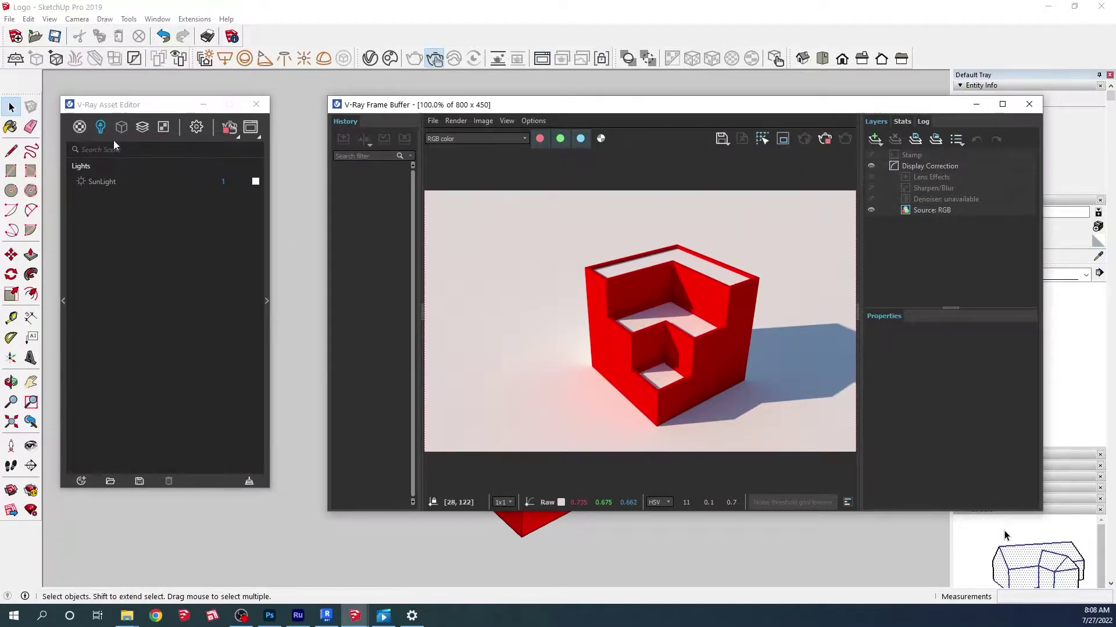
pyautogui.click(267, 301)
pyautogui.click(196, 126)
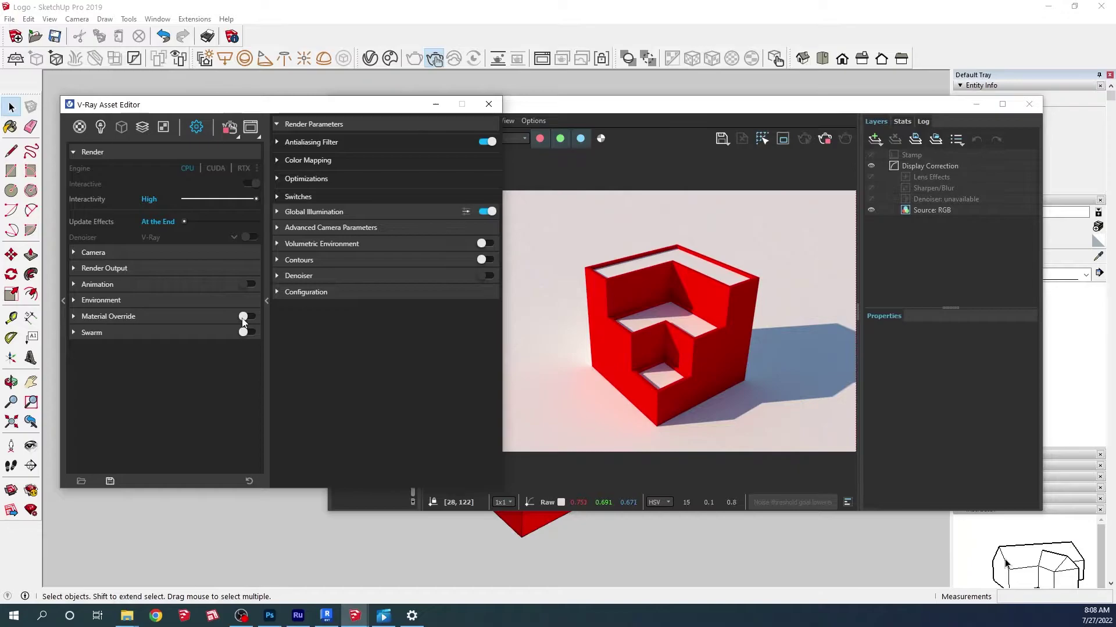
# Step: Enable Material Override and set its override colour to light grey 0.812
pyautogui.click(245, 318)
pyautogui.click(187, 316)
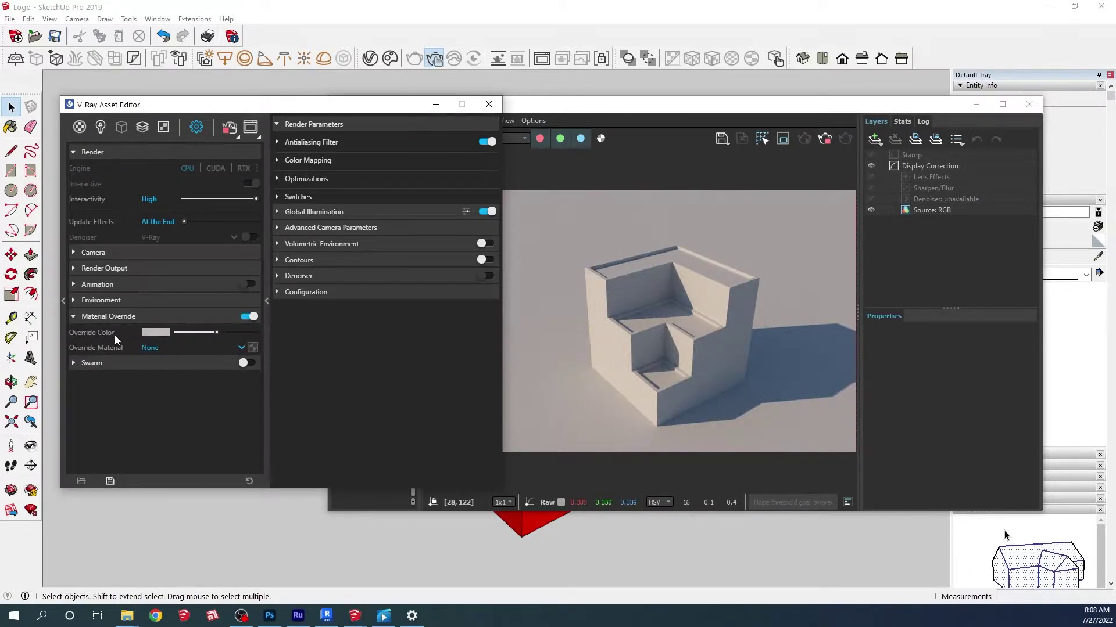
pyautogui.click(155, 332)
pyautogui.moveTo(573, 325); pyautogui.dragTo(555, 347)
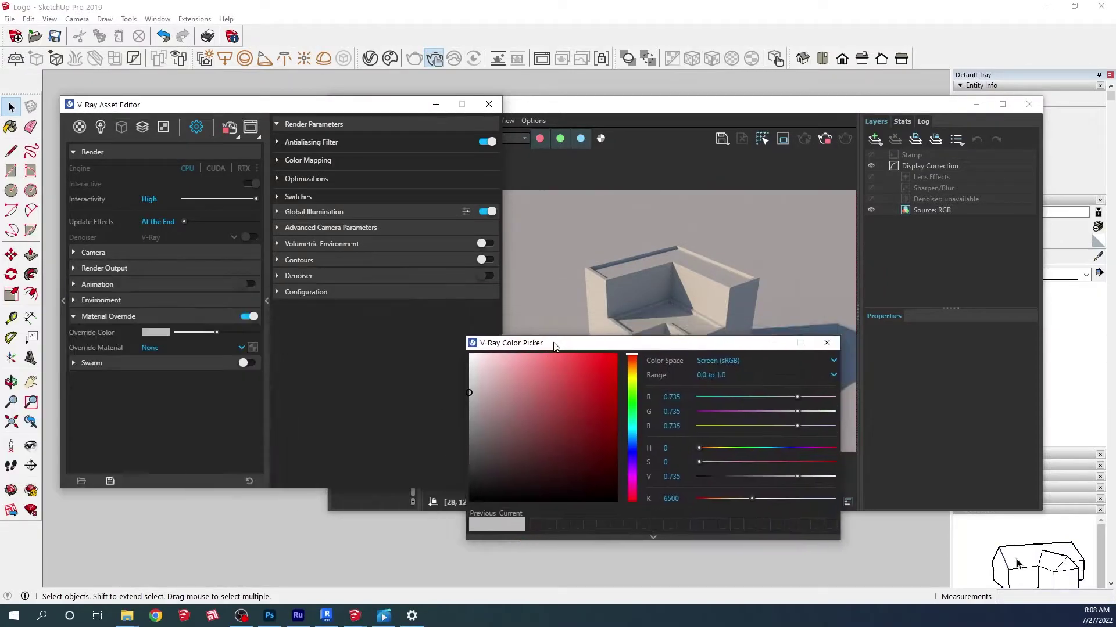
pyautogui.moveTo(484, 388); pyautogui.dragTo(459, 365)
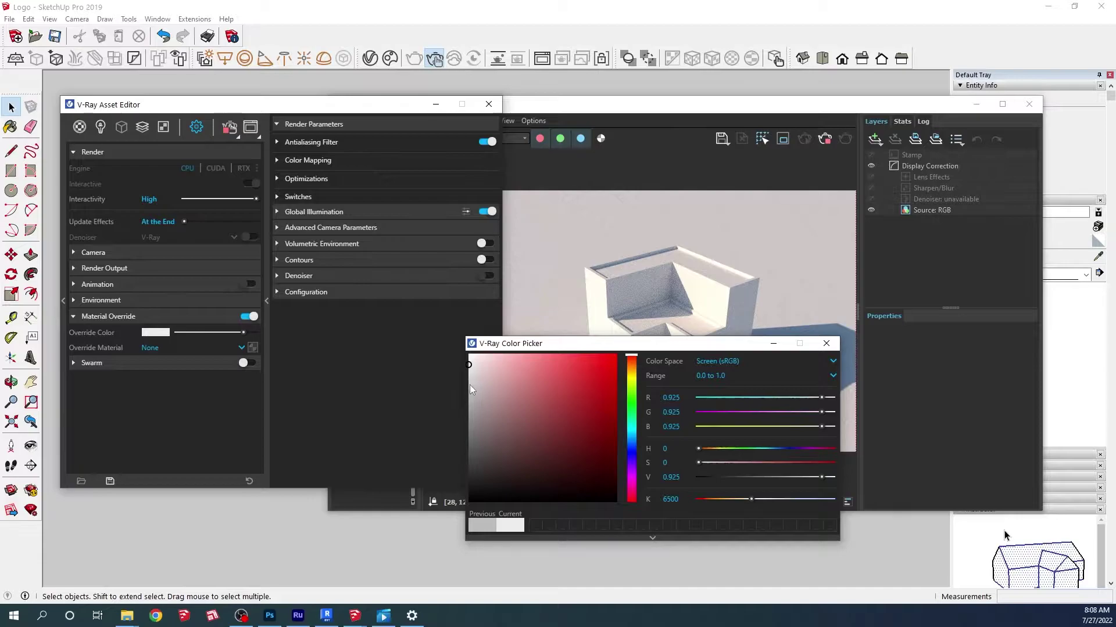
pyautogui.click(467, 383)
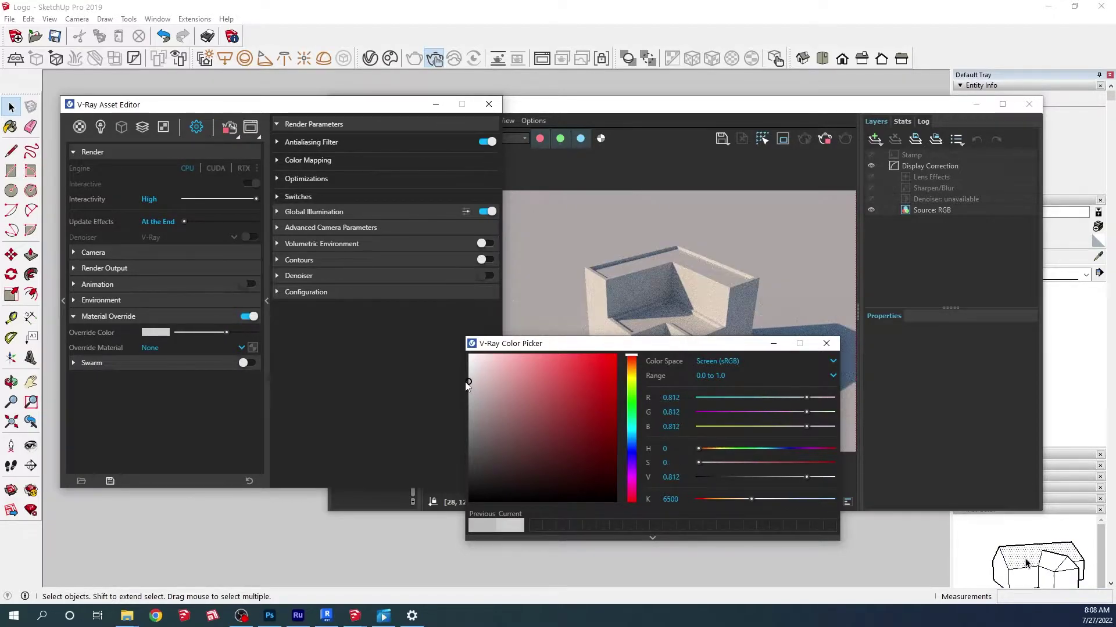
pyautogui.click(827, 343)
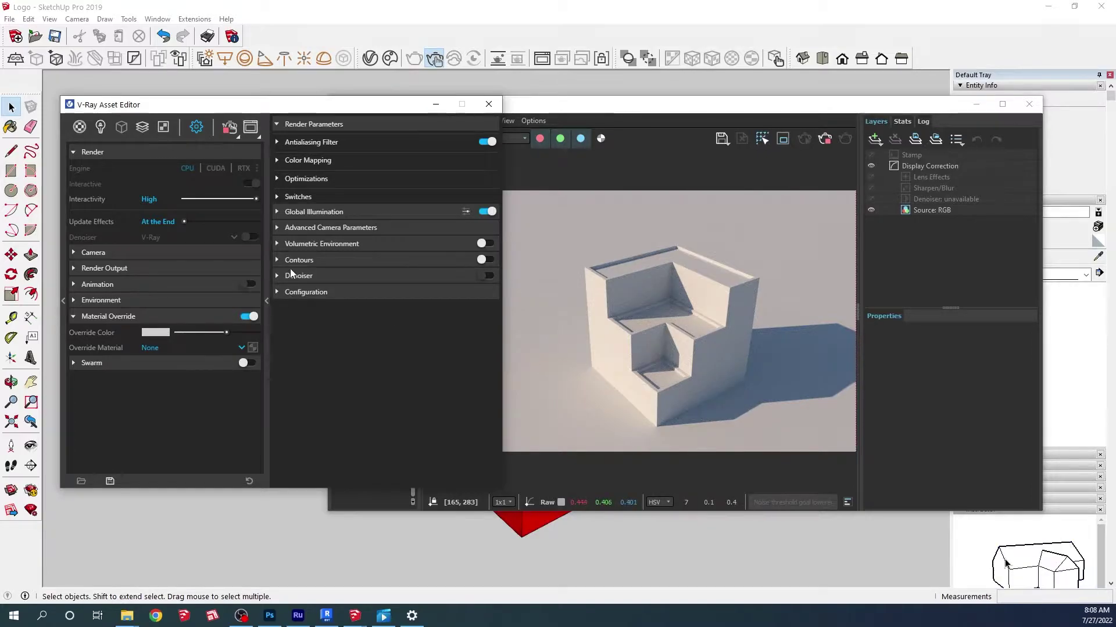
# Step: Turn on render Contours with opacity 0.98, normal threshold 0.96 and width 1
pyautogui.click(455, 259)
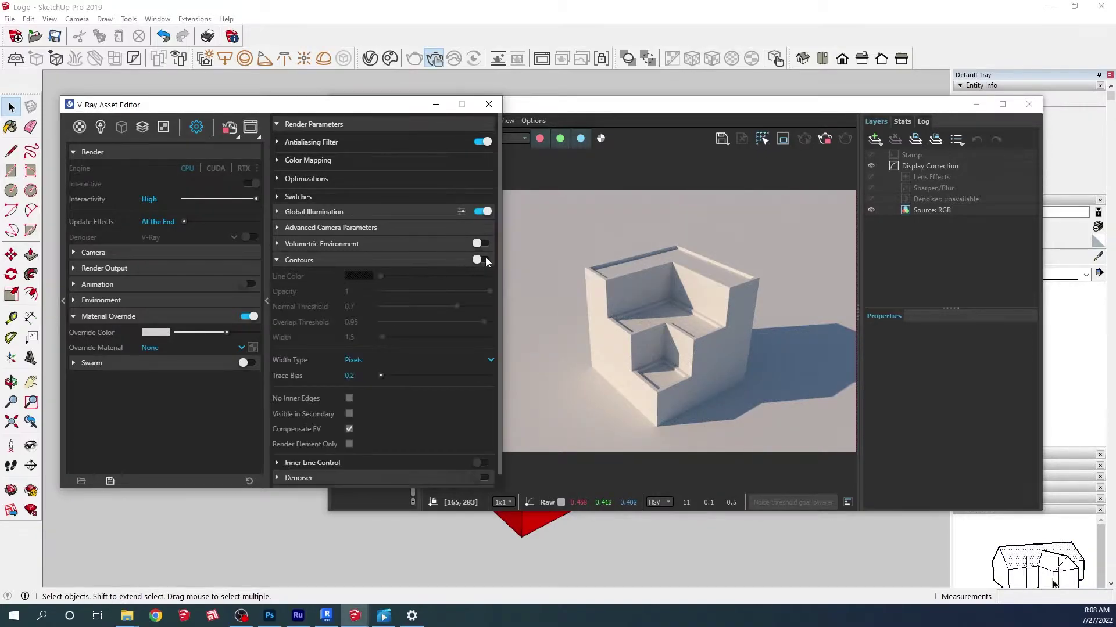
pyautogui.click(482, 259)
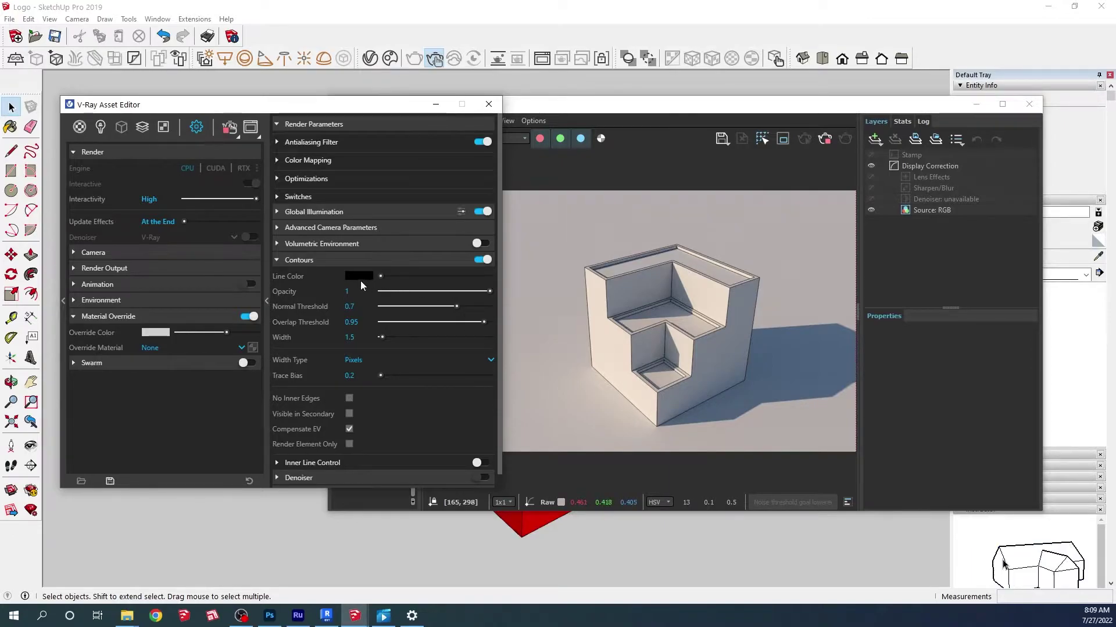
pyautogui.moveTo(357, 277)
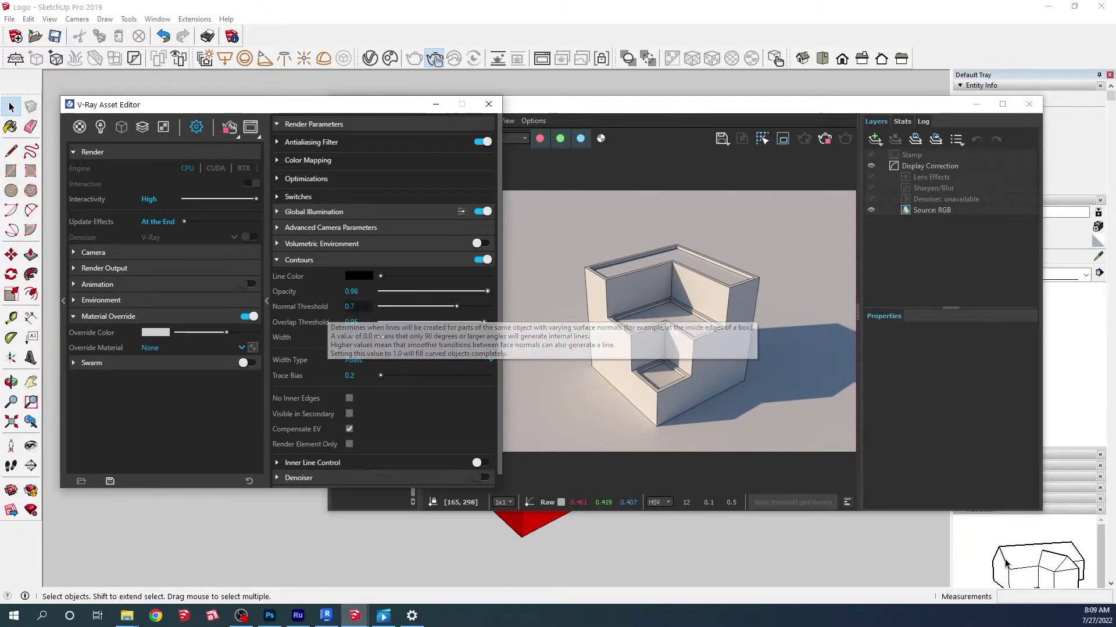
pyautogui.scroll(-2, 454, 292)
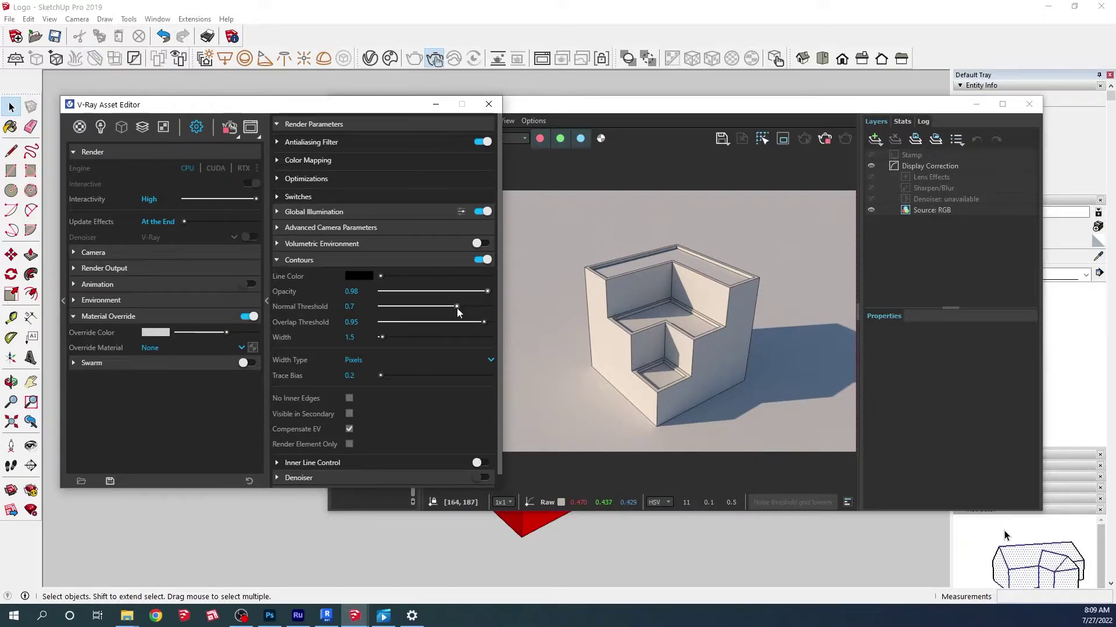
pyautogui.moveTo(466, 306)
pyautogui.mouseDown()
pyautogui.moveTo(500, 308)
pyautogui.moveTo(487, 312)
pyautogui.mouseUp()
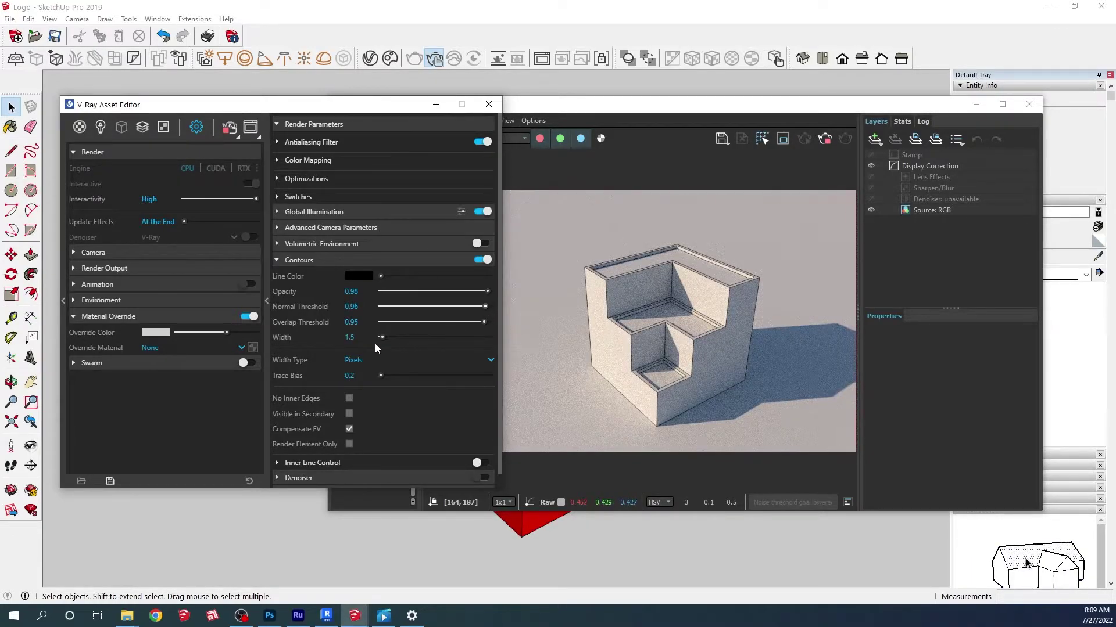
pyautogui.click(334, 338)
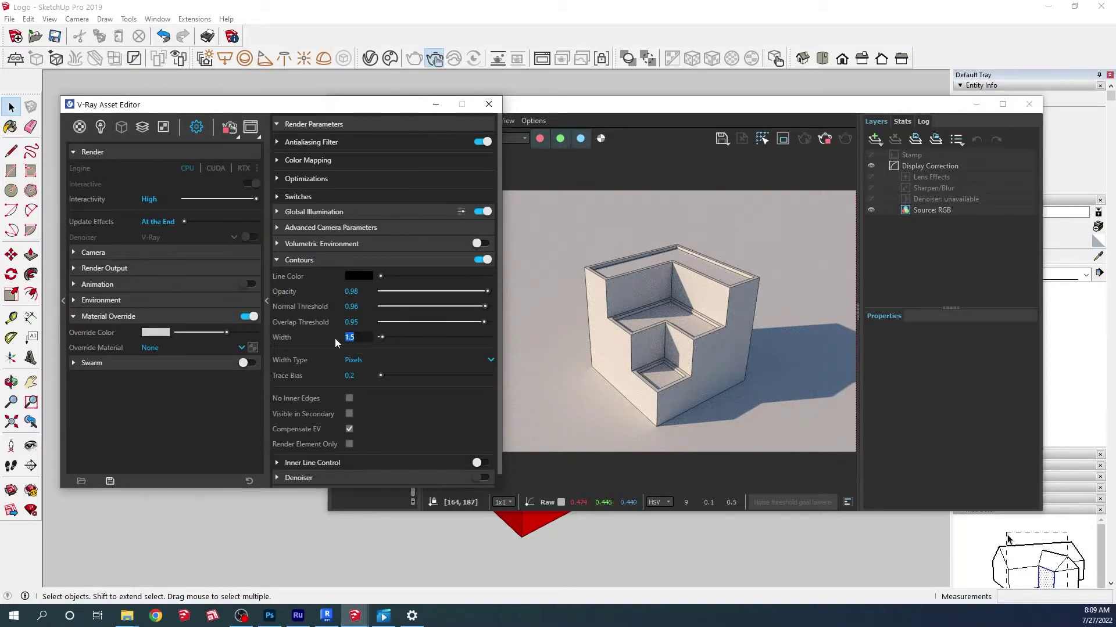
pyautogui.write('1')
pyautogui.press('Return')
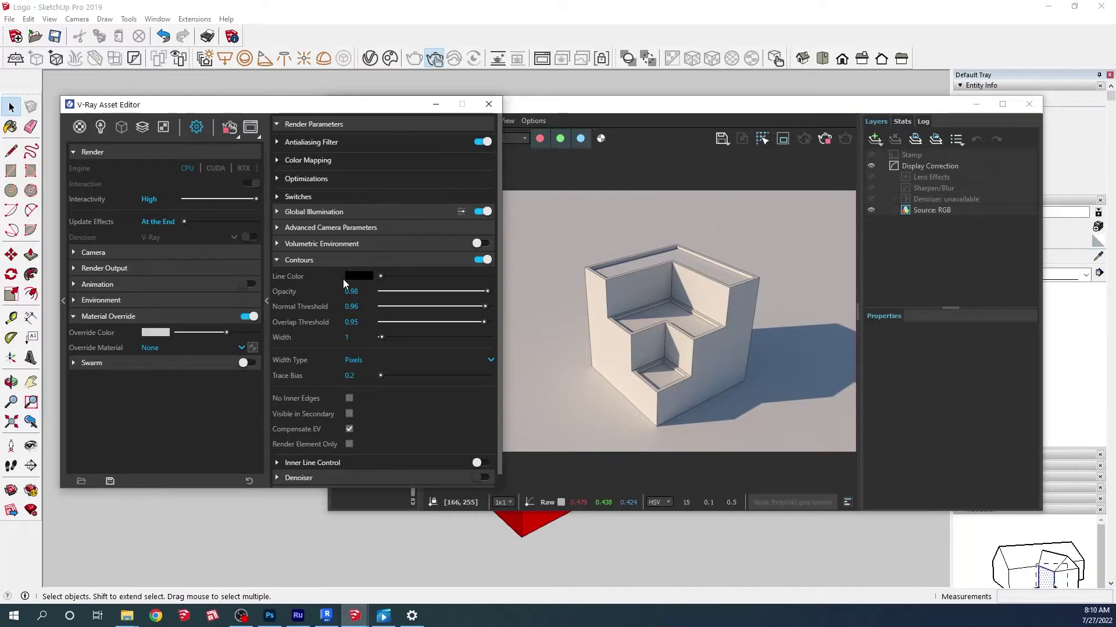
# Step: Set the Environment background colour to white with intensity 40
pyautogui.click(101, 125)
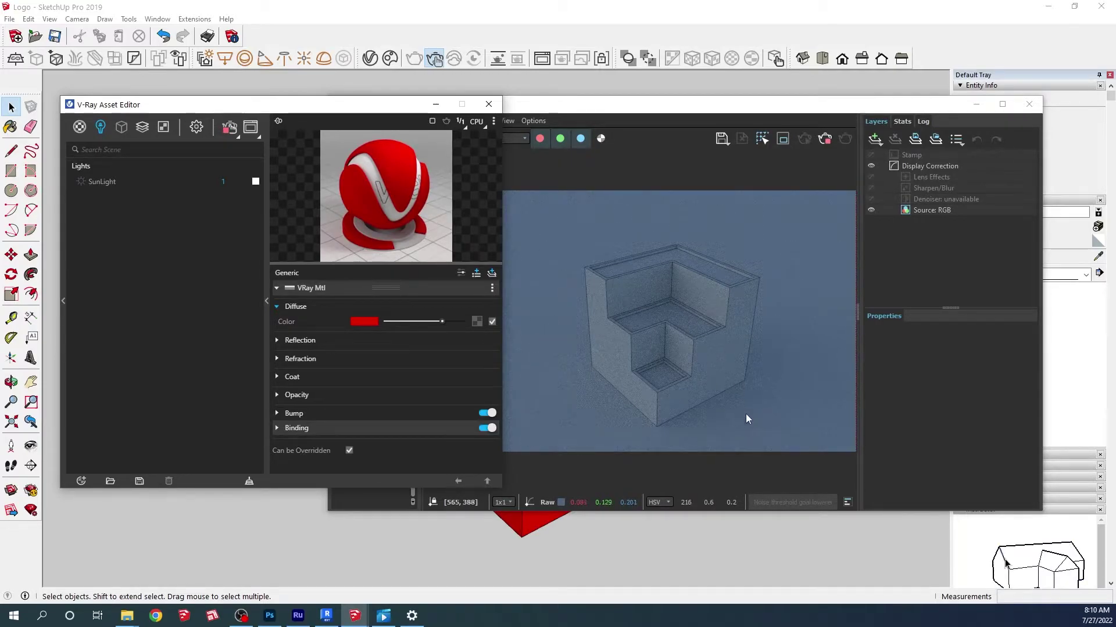
pyautogui.click(197, 127)
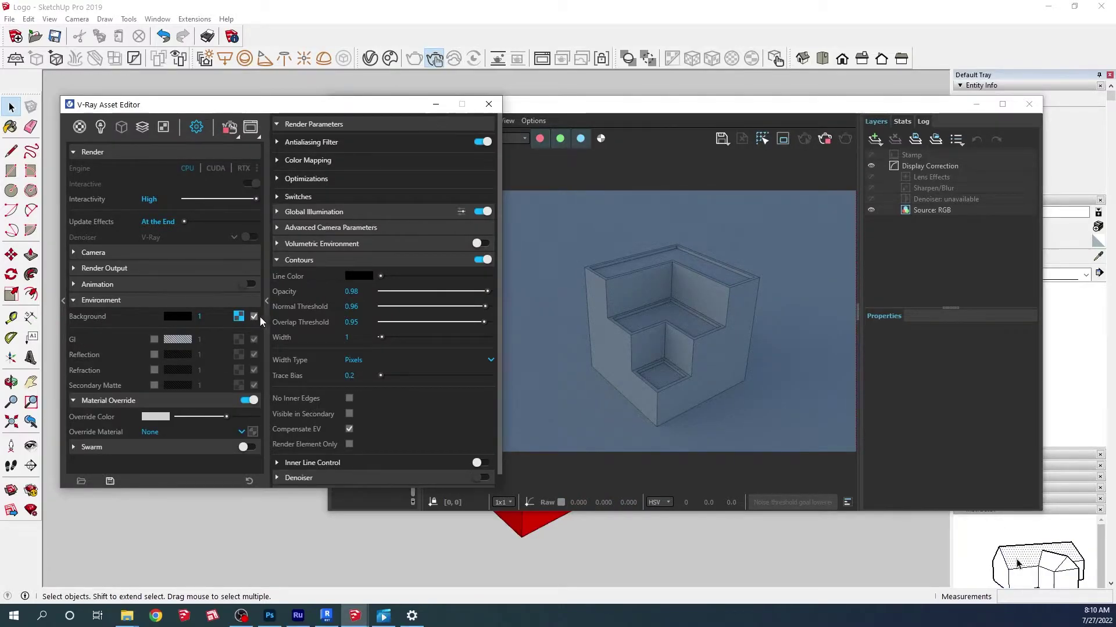
pyautogui.click(255, 317)
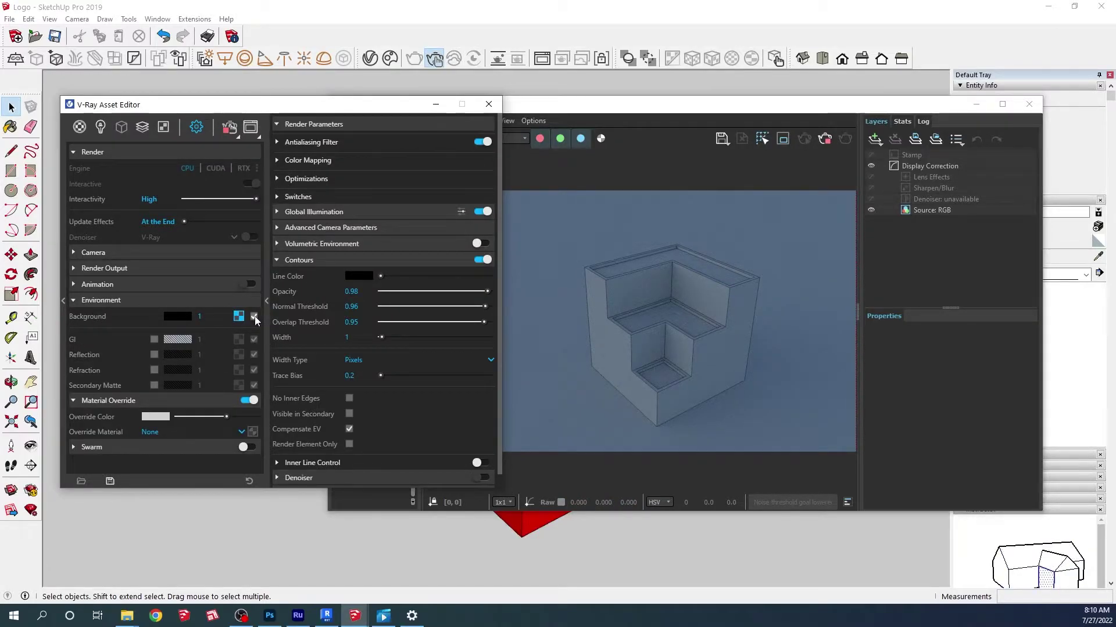
pyautogui.click(177, 316)
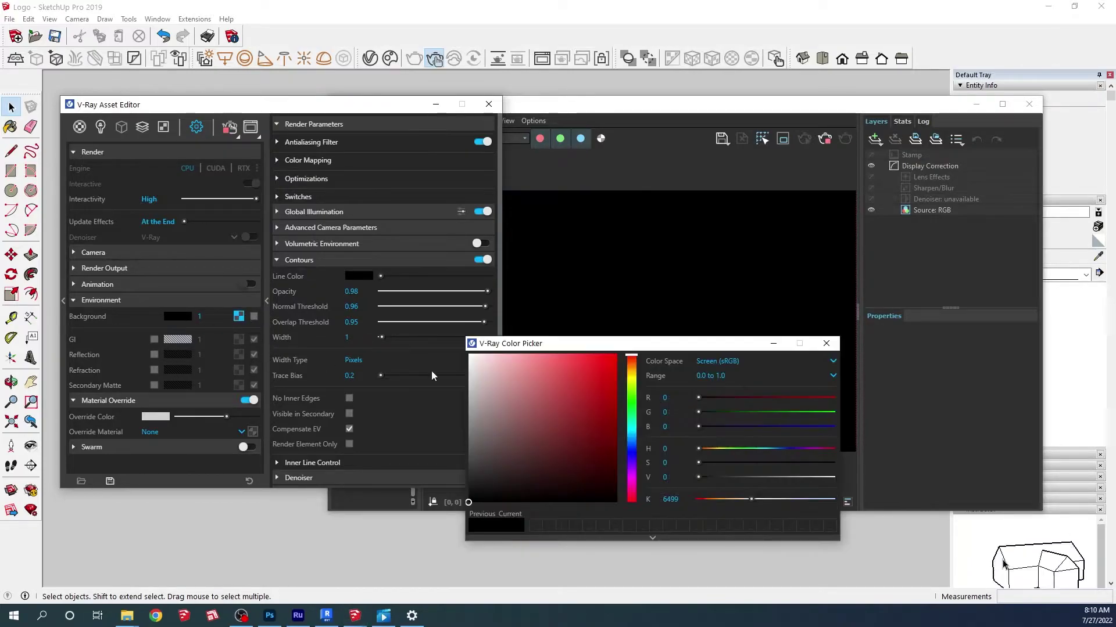
pyautogui.moveTo(474, 359); pyautogui.dragTo(452, 339)
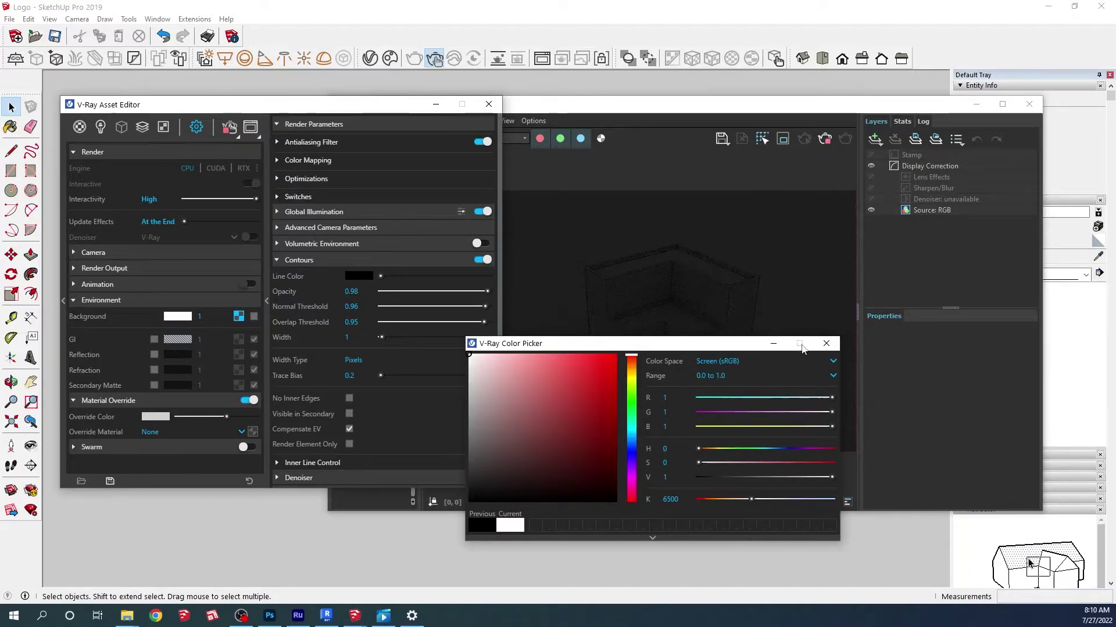
pyautogui.click(826, 343)
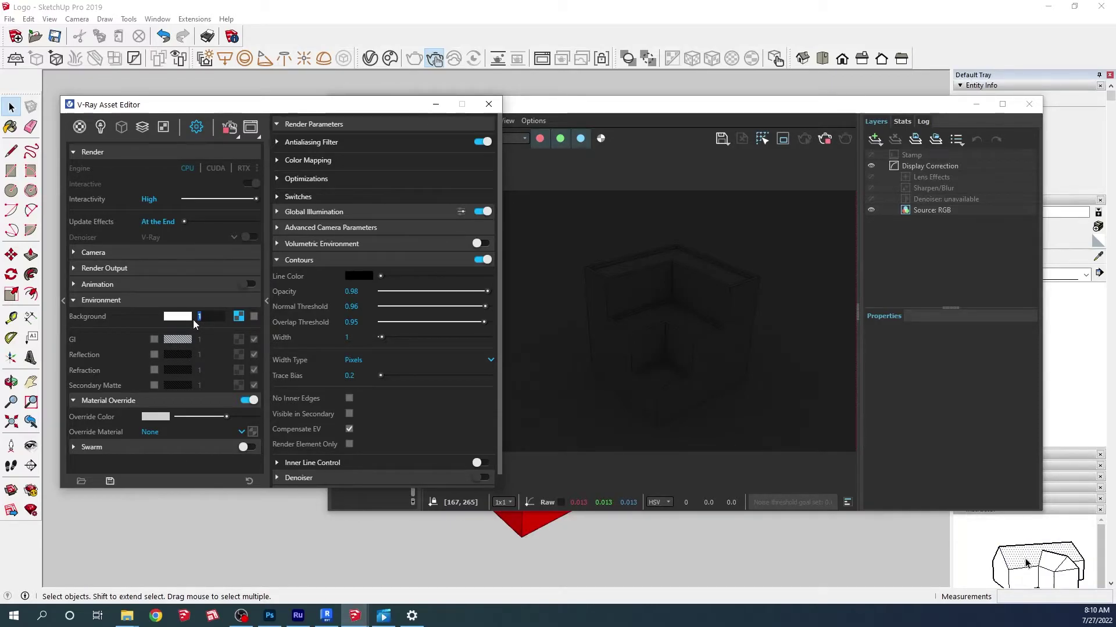
pyautogui.write('40')
pyautogui.press('Return')
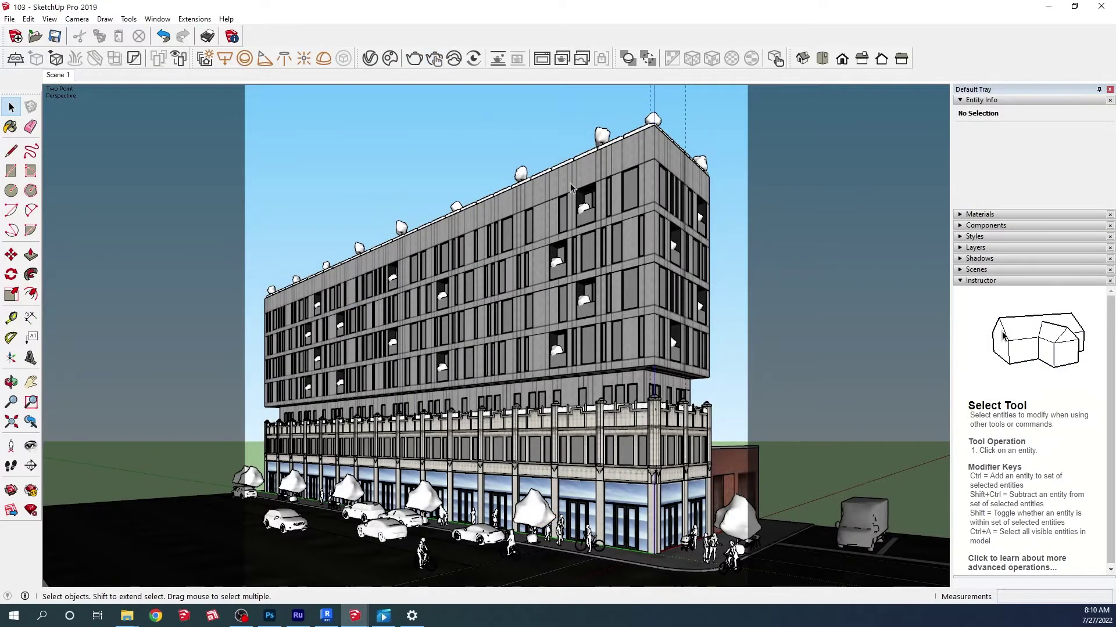
# Step: Bring the Goodfriend-111 kitchen model window to the front
pyautogui.moveTo(354, 615)
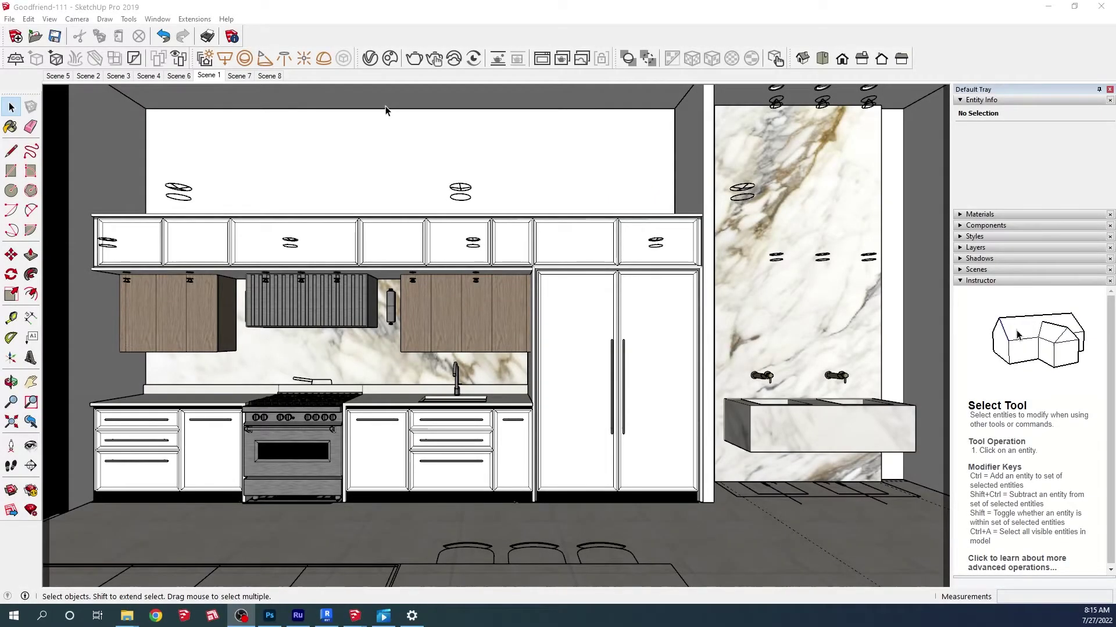
# Step: Sample the fridge door's <auto>23 material and set its Reflection Color to white
pyautogui.click(371, 60)
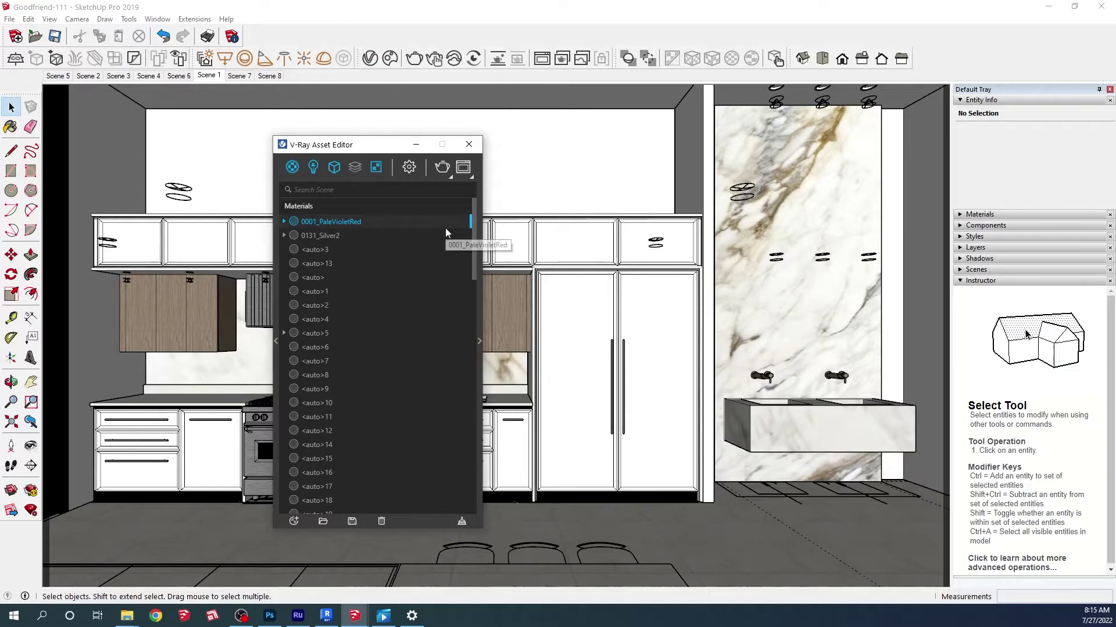
pyautogui.click(566, 305)
pyautogui.press('b')
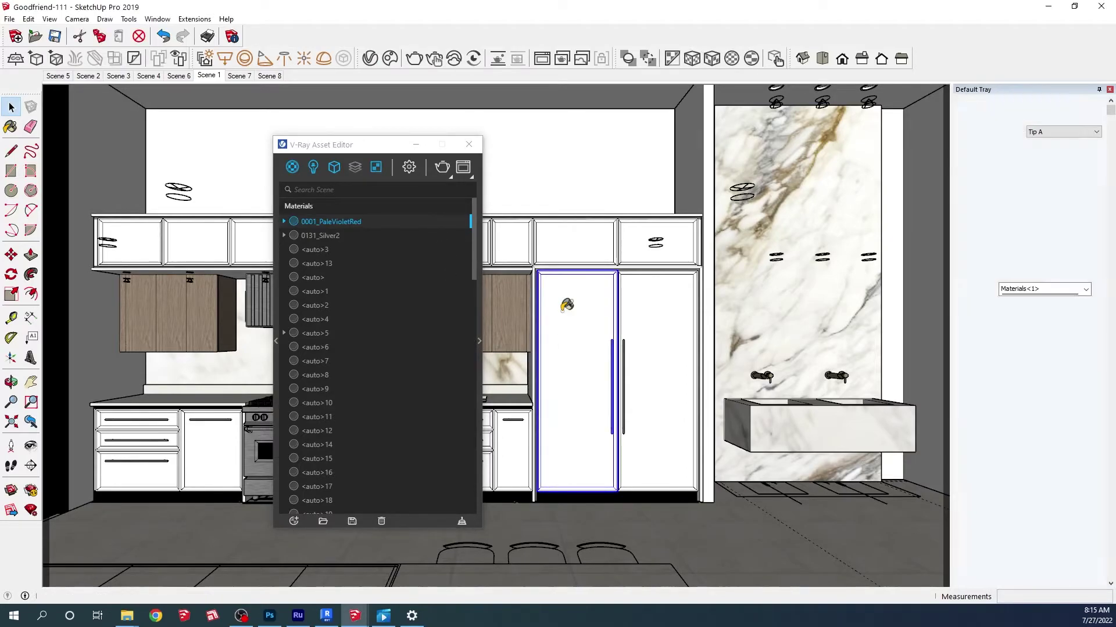
pyautogui.keyDown('alt'); pyautogui.click(567, 297); pyautogui.keyUp('alt')
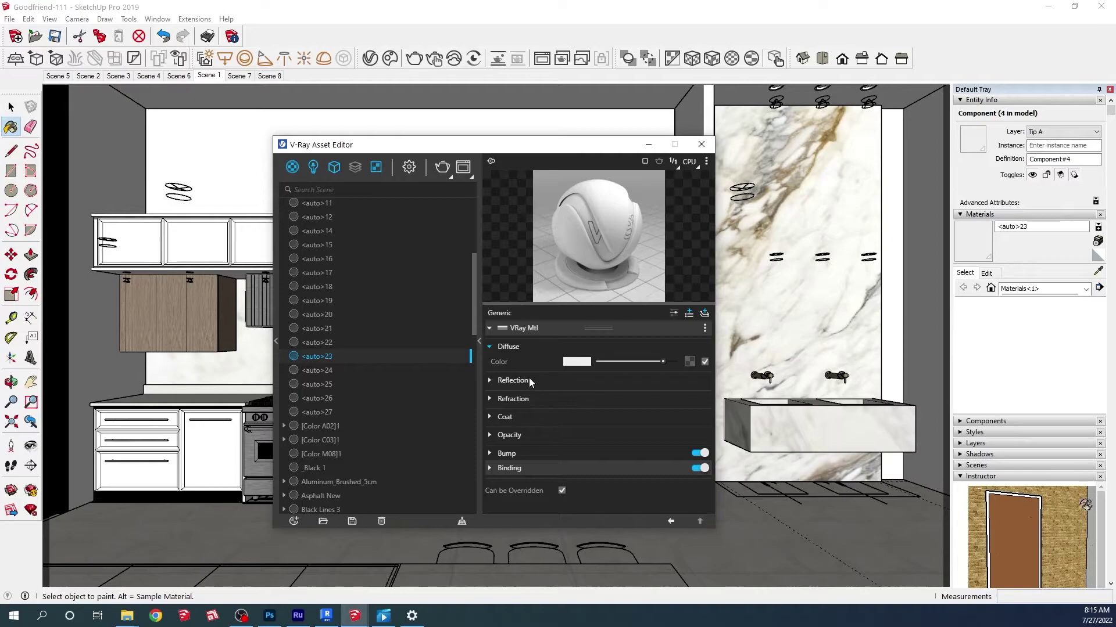
pyautogui.click(529, 379)
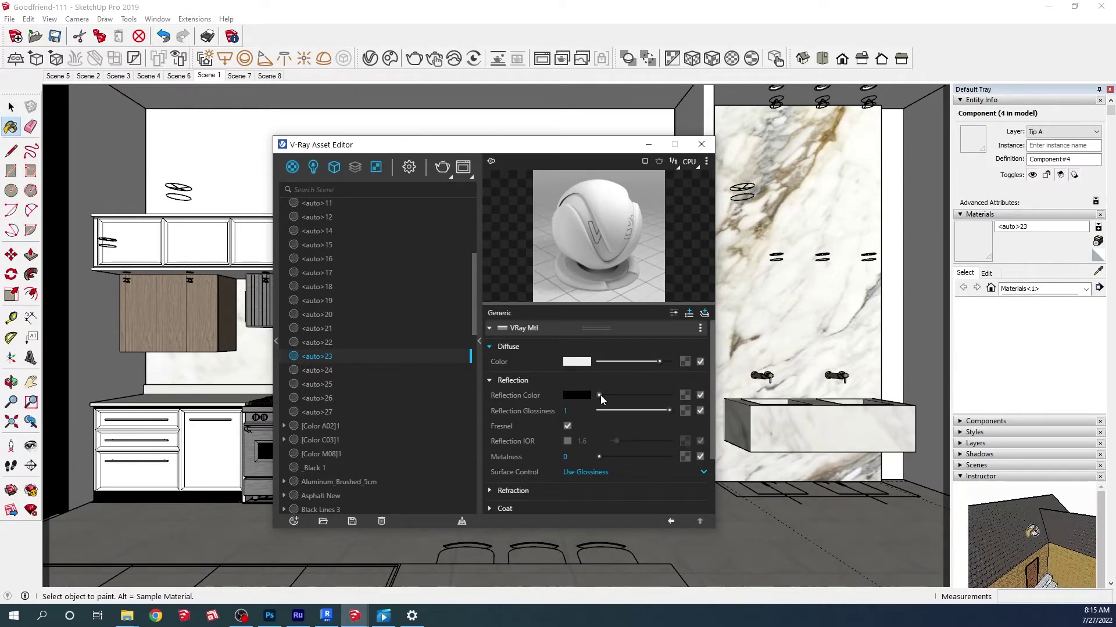
pyautogui.moveTo(601, 395); pyautogui.dragTo(695, 392)
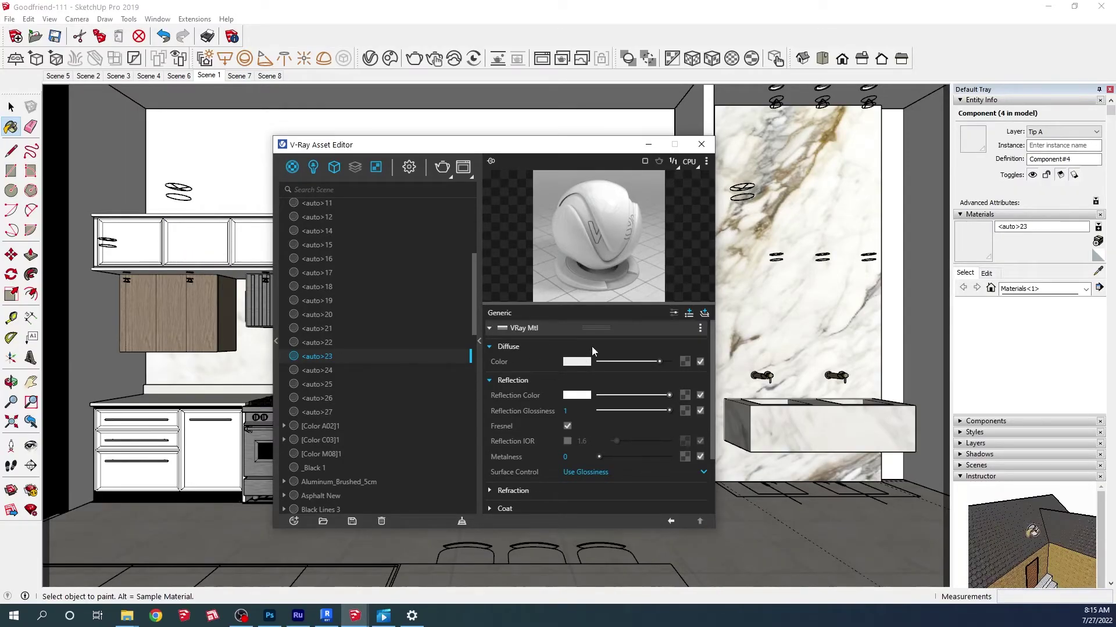
# Step: Add a Contour attribute to the <auto>23 material and expand its settings
pyautogui.click(689, 314)
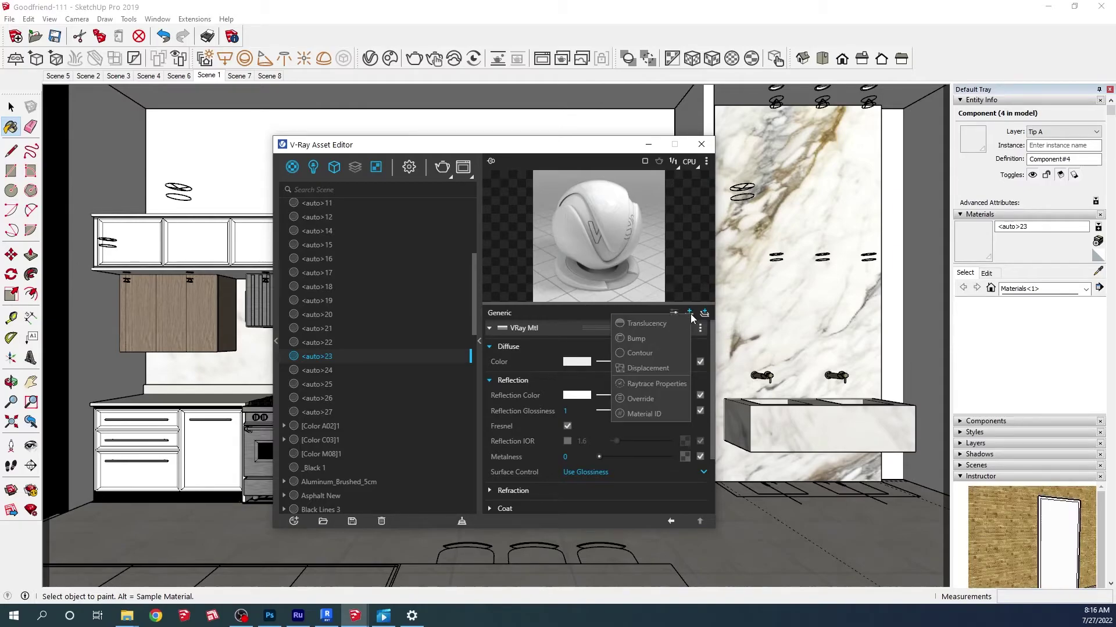
pyautogui.click(660, 352)
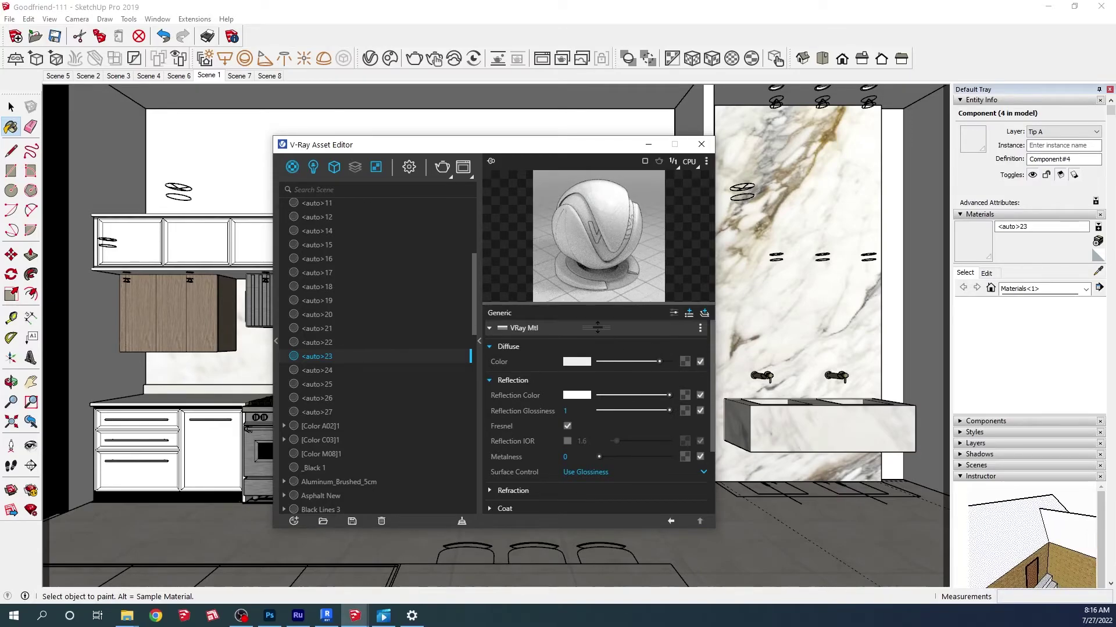
pyautogui.click(490, 329)
pyautogui.click(500, 345)
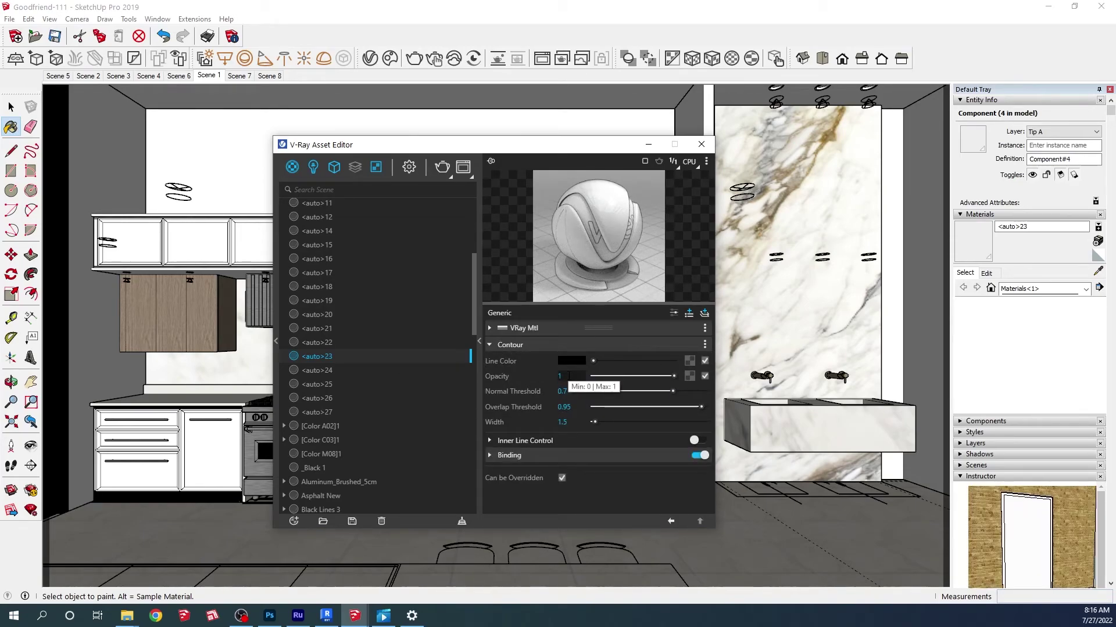
# Step: Set the material contour to opacity 0.74, normal threshold 0.95 and width 0.5
pyautogui.moveTo(673, 378); pyautogui.dragTo(654, 379)
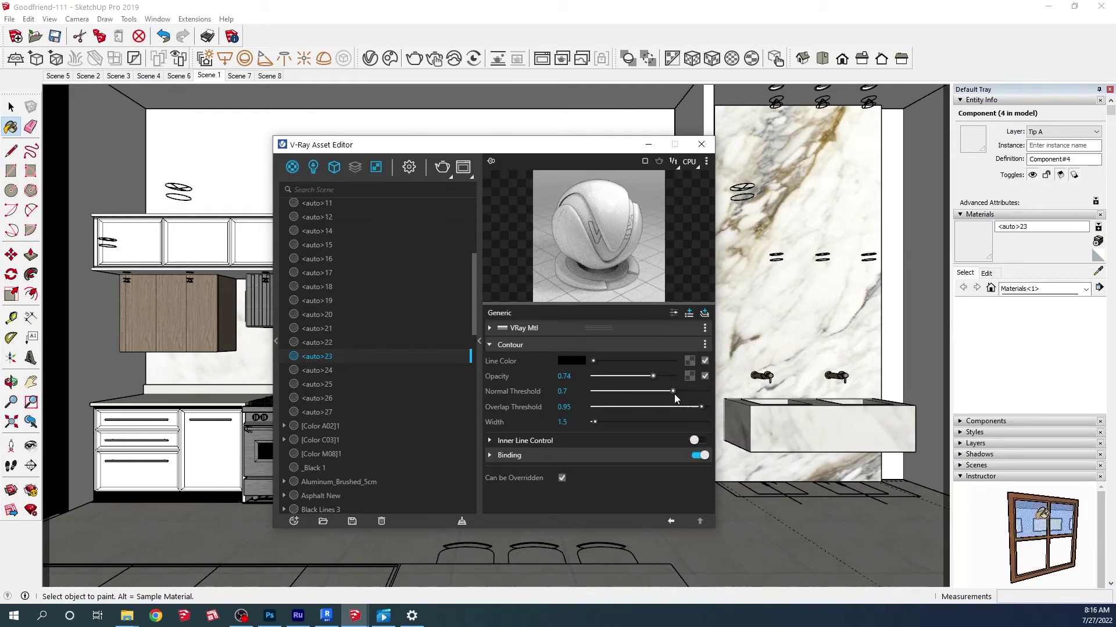
pyautogui.moveTo(673, 392); pyautogui.dragTo(702, 398)
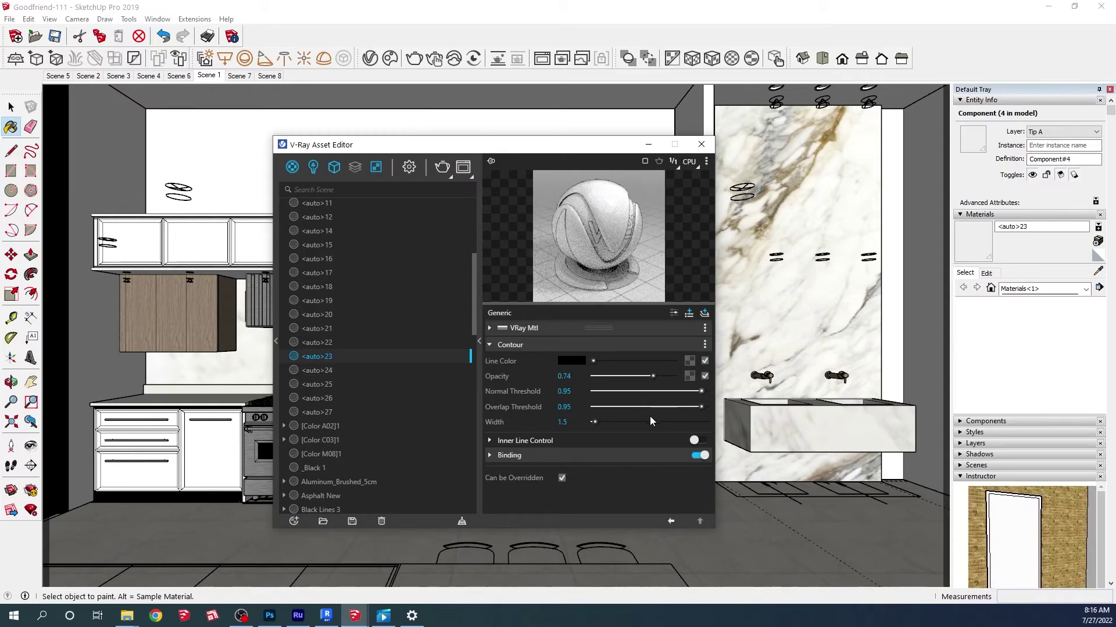
pyautogui.click(546, 424)
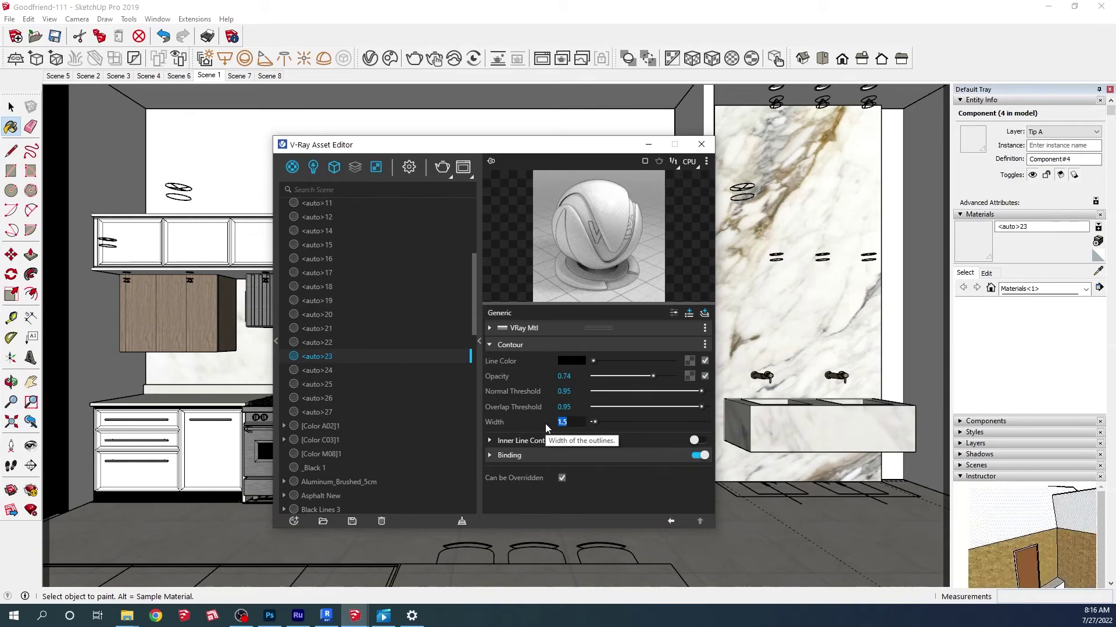
pyautogui.write('.5')
pyautogui.press('Return')
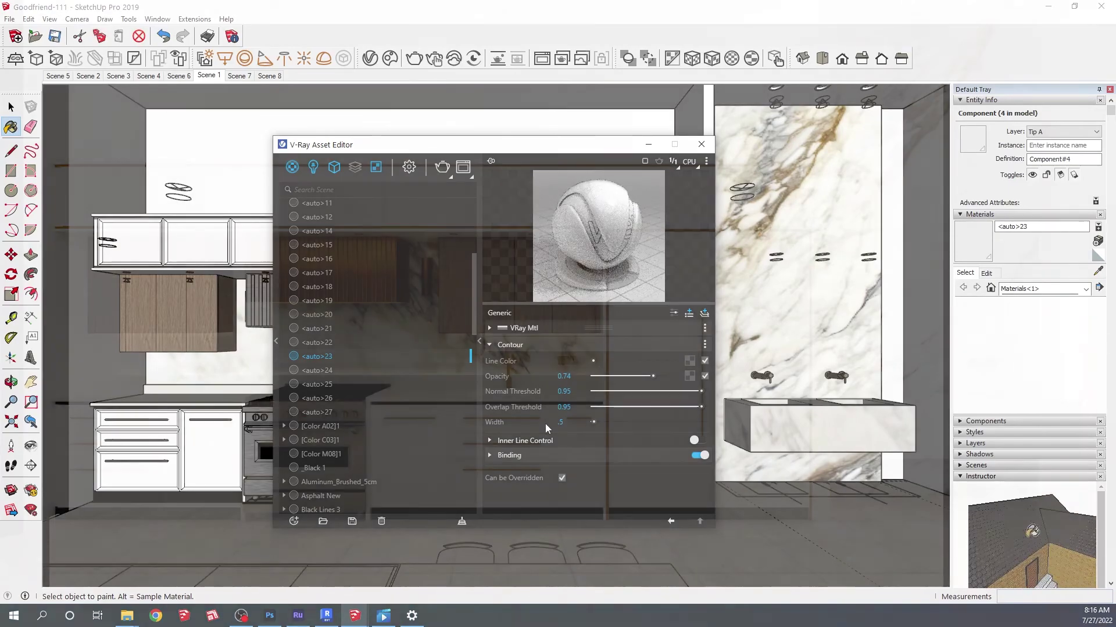